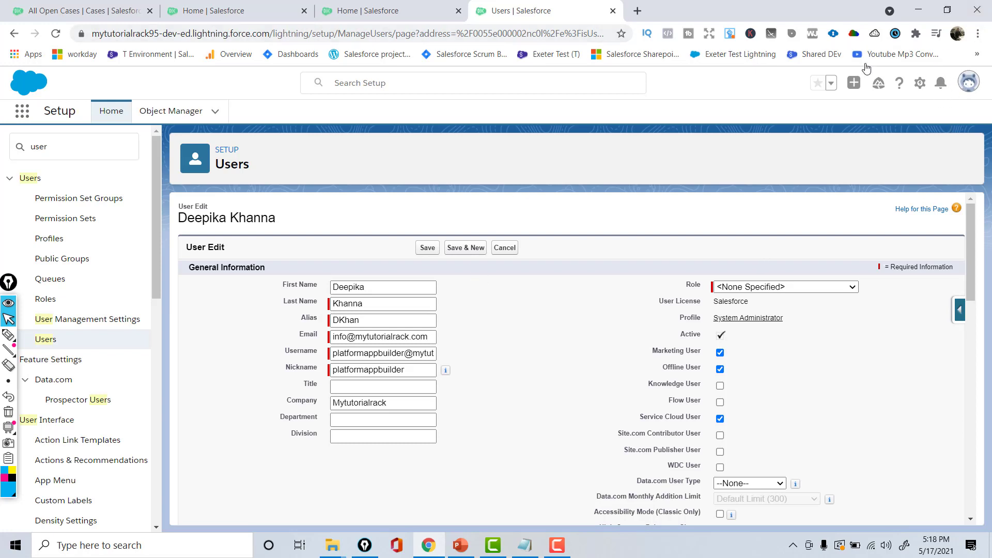
# Step: View the full list of apps available in the App Launcher and close it
pyautogui.click(22, 115)
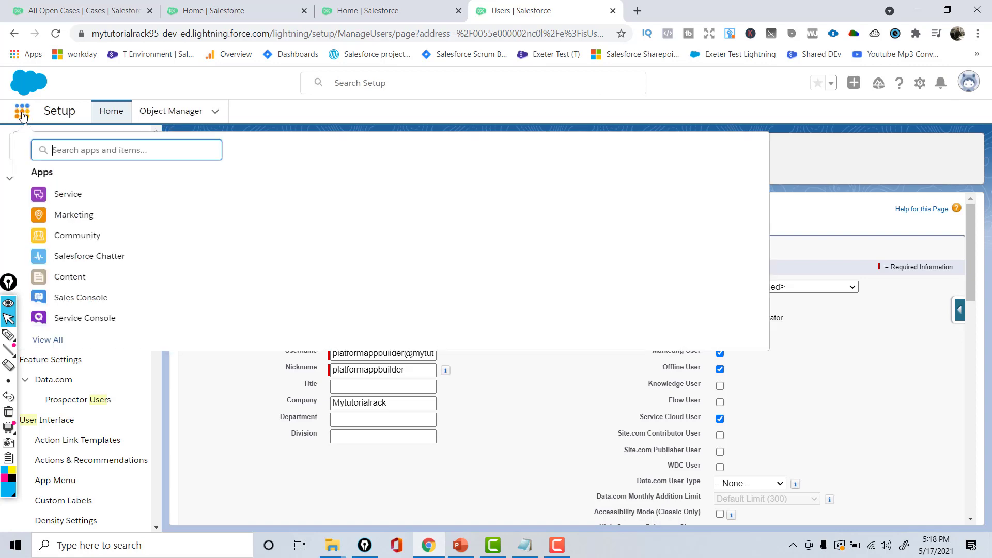
pyautogui.click(57, 341)
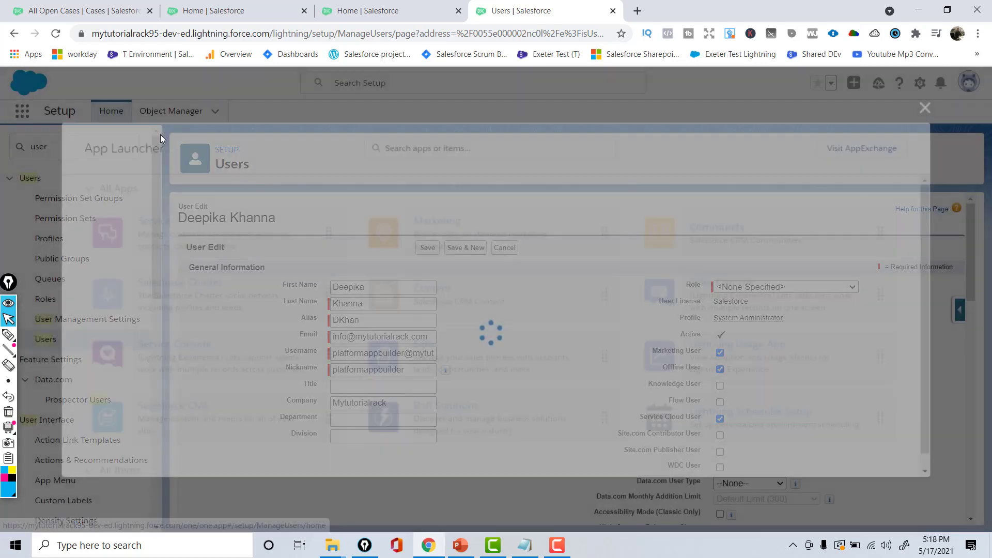
pyautogui.moveTo(937, 231); pyautogui.dragTo(412, 317)
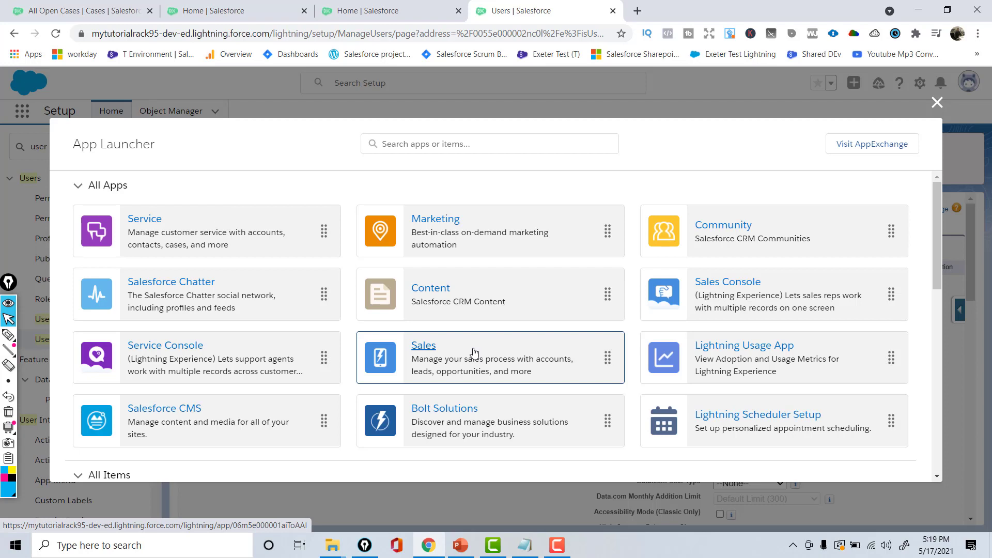
pyautogui.click(941, 107)
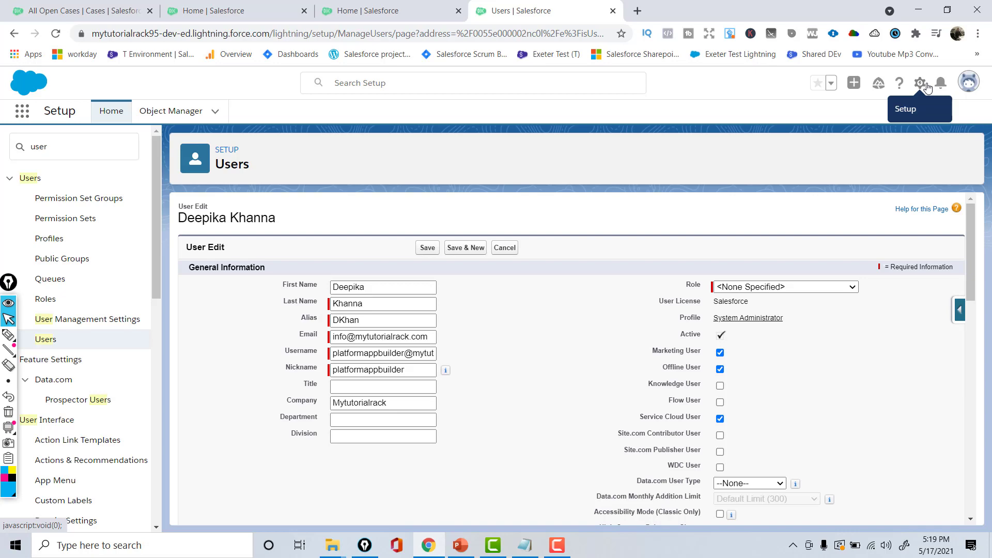
# Step: Open the user's System Administrator profile for editing at its Custom App Settings
pyautogui.click(736, 319)
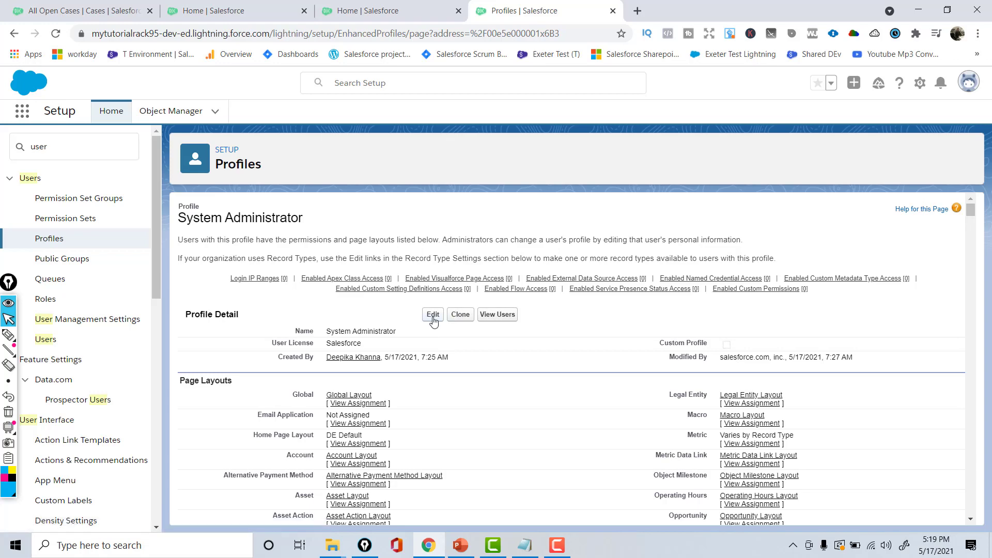
pyautogui.click(434, 315)
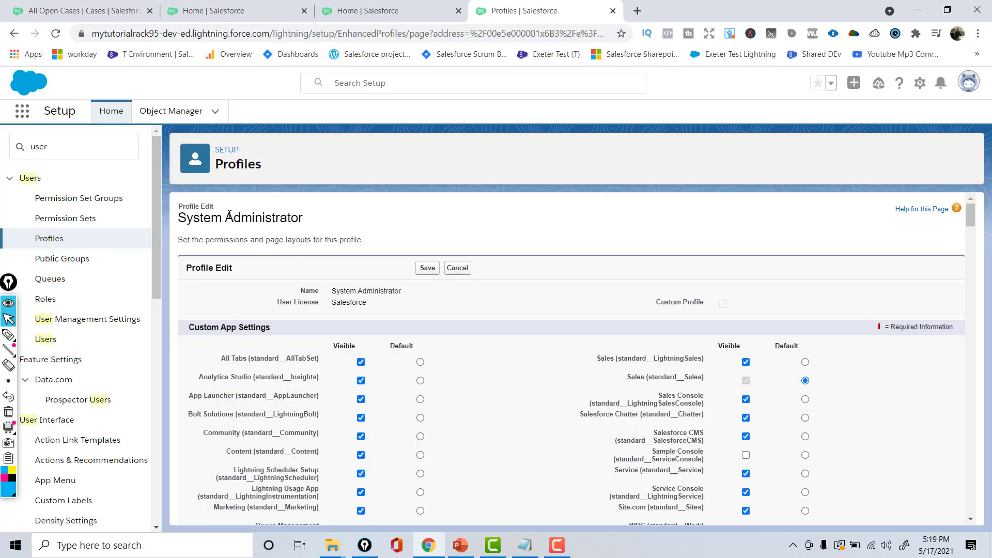
pyautogui.moveTo(224, 221); pyautogui.dragTo(304, 219)
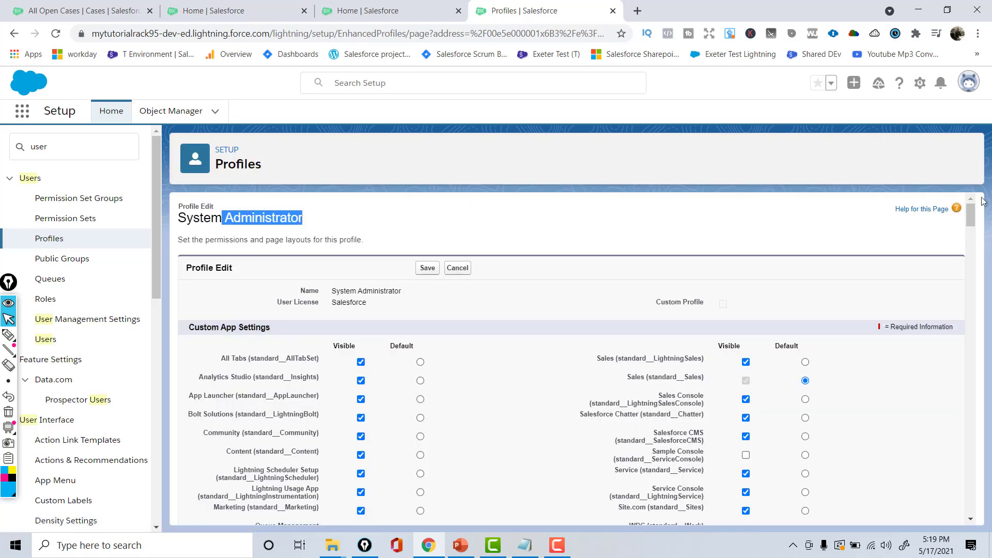
pyautogui.scroll(-3, 967, 209)
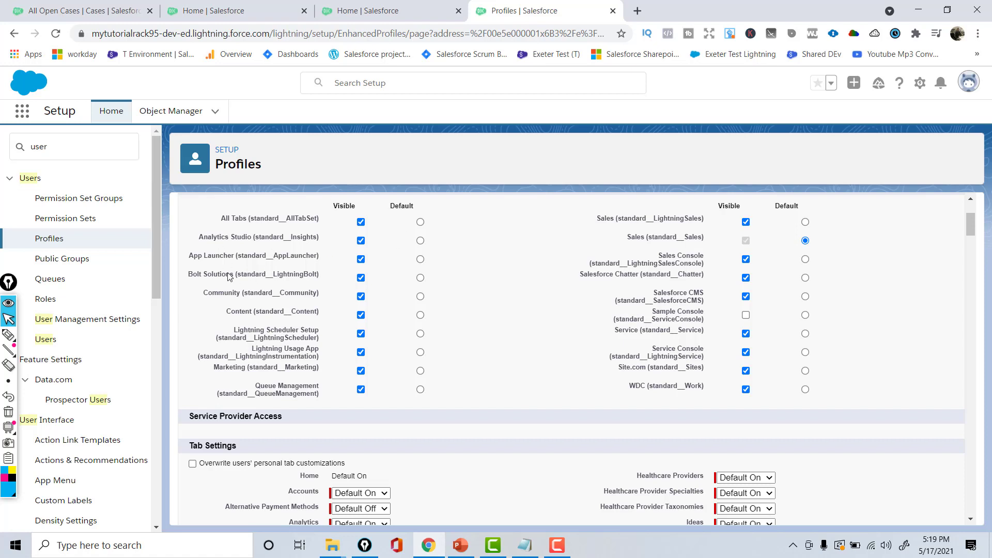
# Step: Make Bolt Solutions, Community, Content, Marketing, Sales Console, Service, Service Console, Site.com and WDC not visible to the System Administrator profile and save
pyautogui.moveTo(197, 278); pyautogui.dragTo(364, 278)
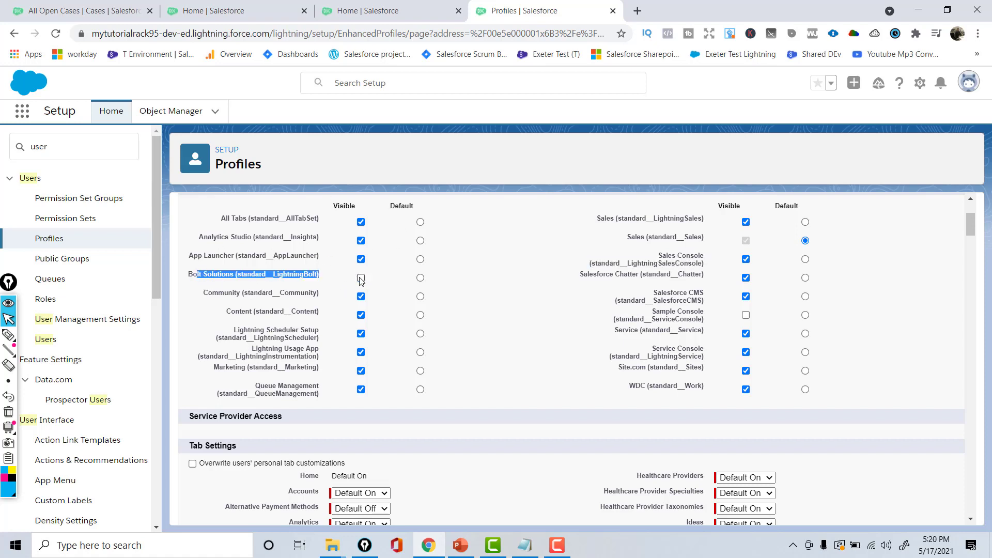
pyautogui.moveTo(205, 300); pyautogui.dragTo(361, 299)
pyautogui.click(361, 297)
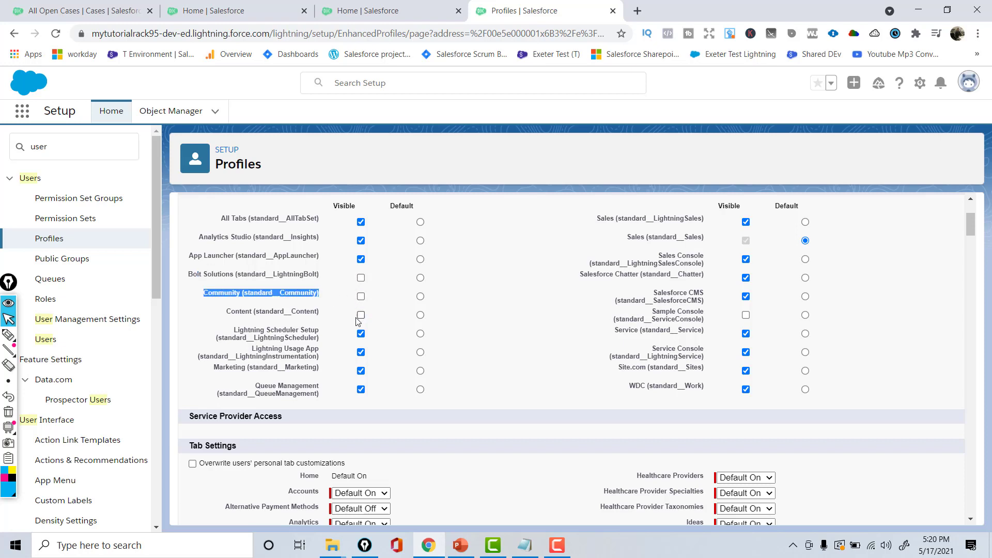
pyautogui.click(361, 371)
pyautogui.click(746, 259)
pyautogui.click(747, 333)
pyautogui.click(747, 352)
pyautogui.click(747, 371)
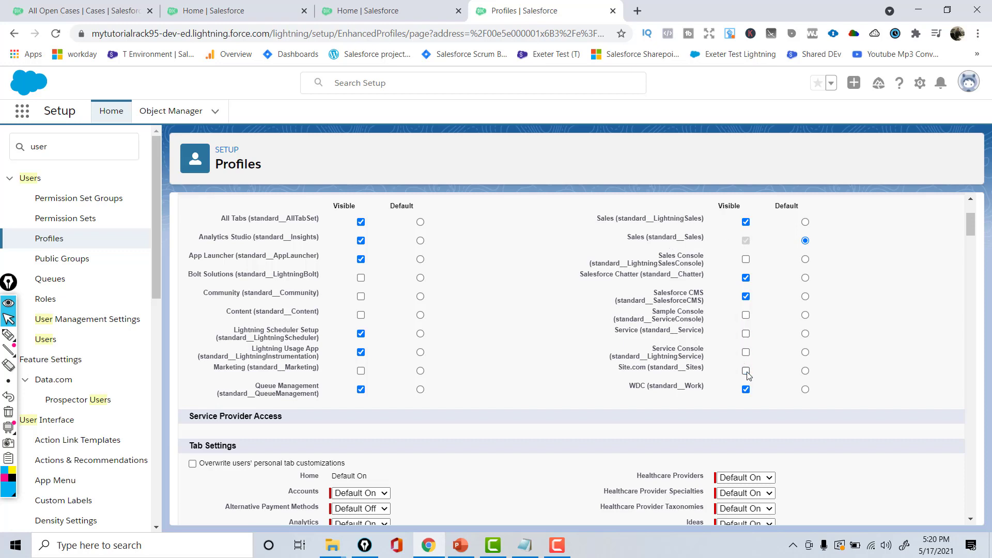
pyautogui.click(747, 389)
pyautogui.scroll(3, 971, 222)
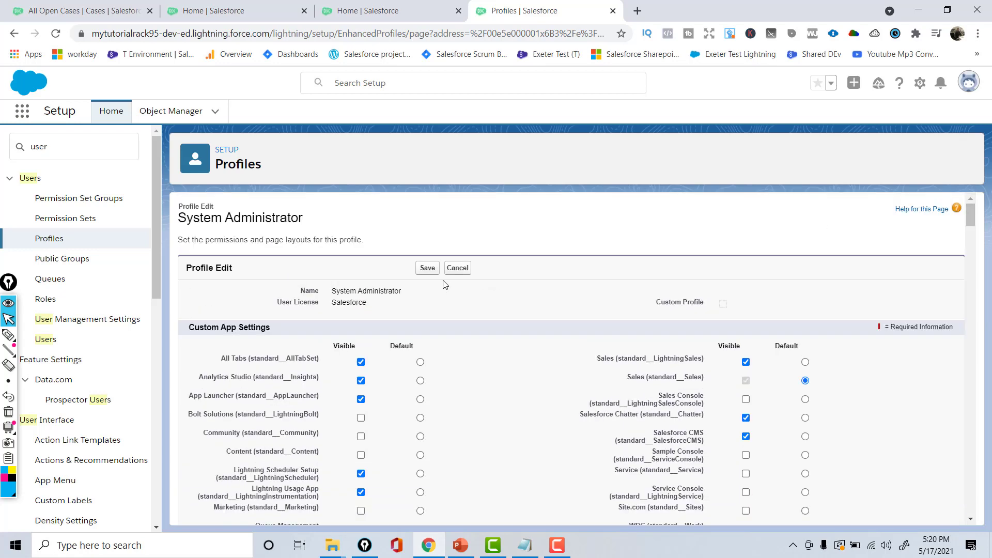
pyautogui.click(428, 268)
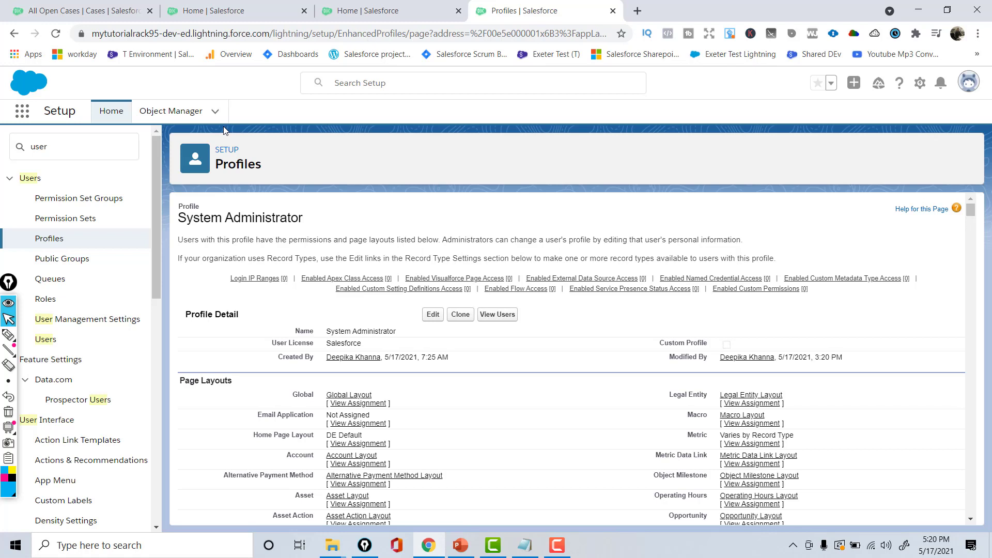
# Step: Reload the page, review all apps in the App Launcher, and close it
pyautogui.click(22, 111)
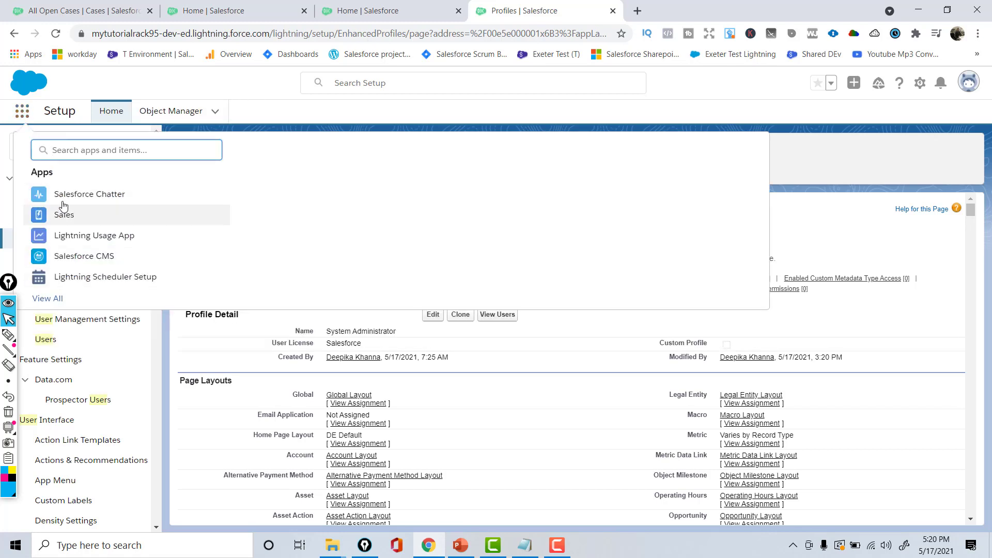
pyautogui.click(274, 33)
pyautogui.press('Return')
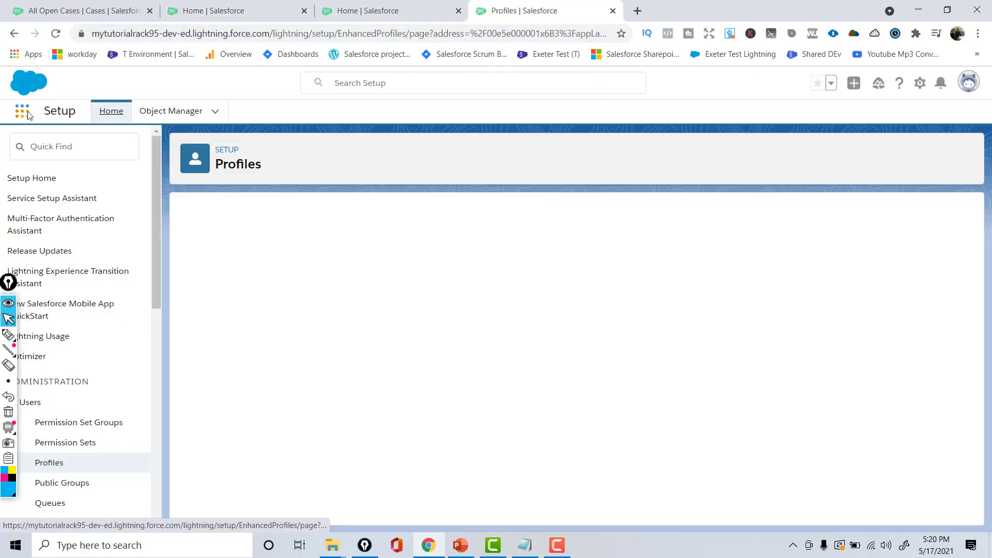
pyautogui.click(23, 112)
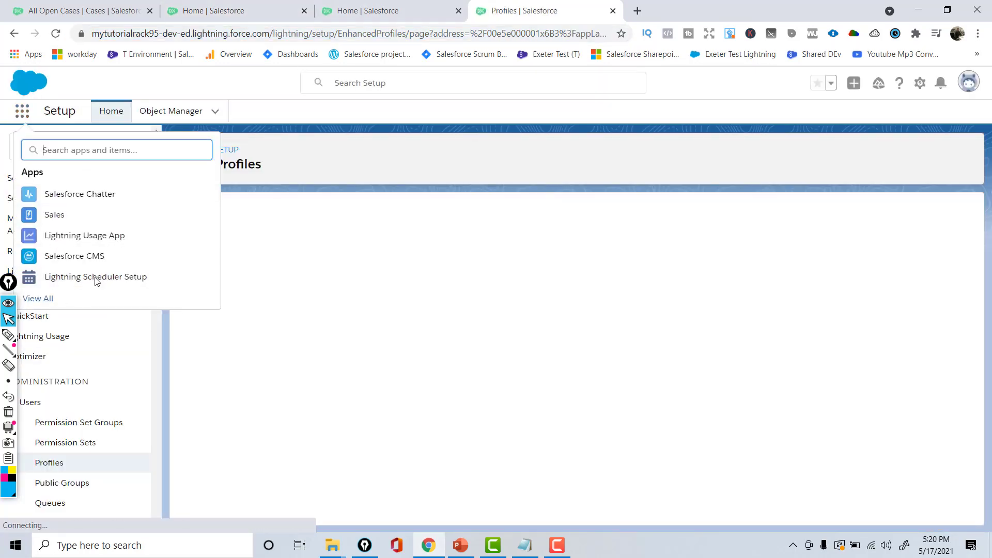
pyautogui.click(39, 300)
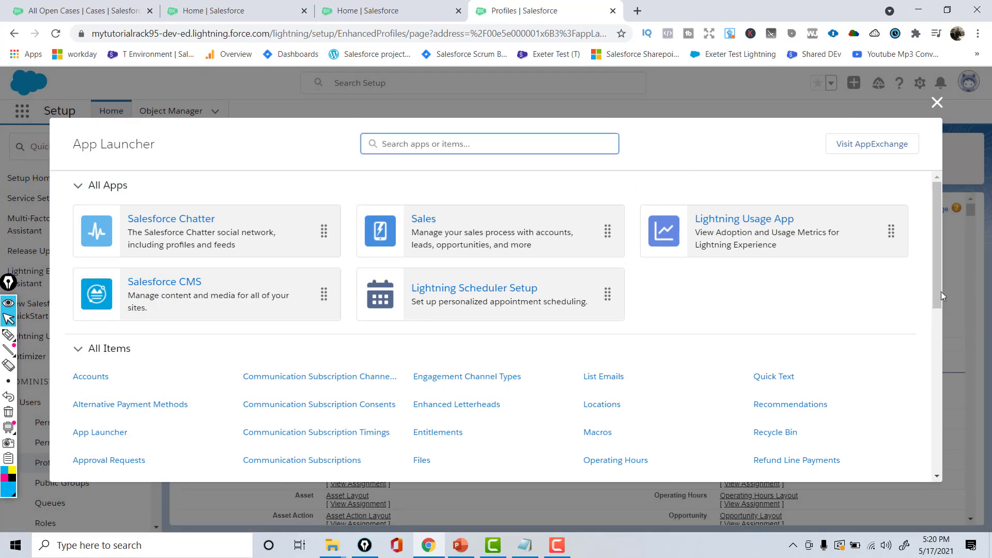
pyautogui.moveTo(941, 291); pyautogui.dragTo(939, 241)
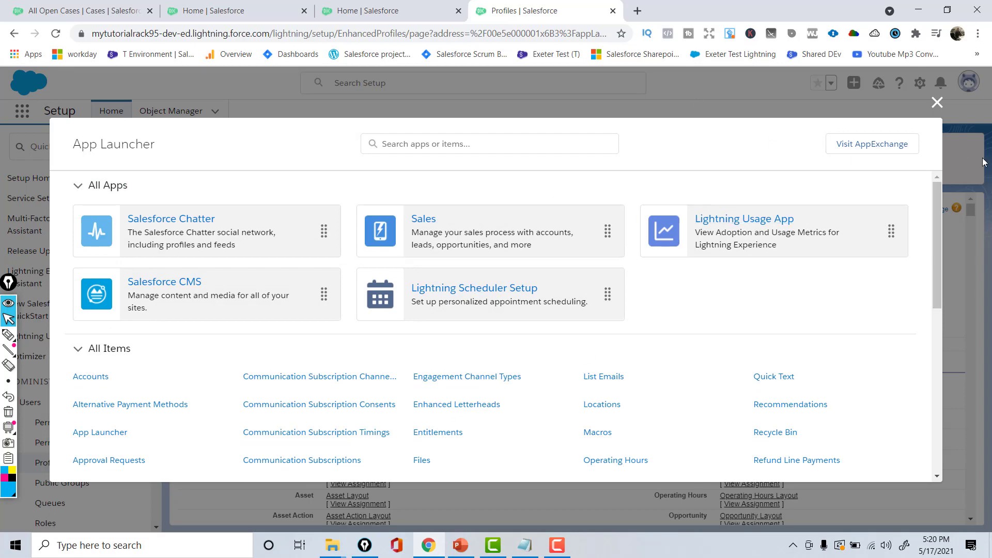
pyautogui.click(937, 103)
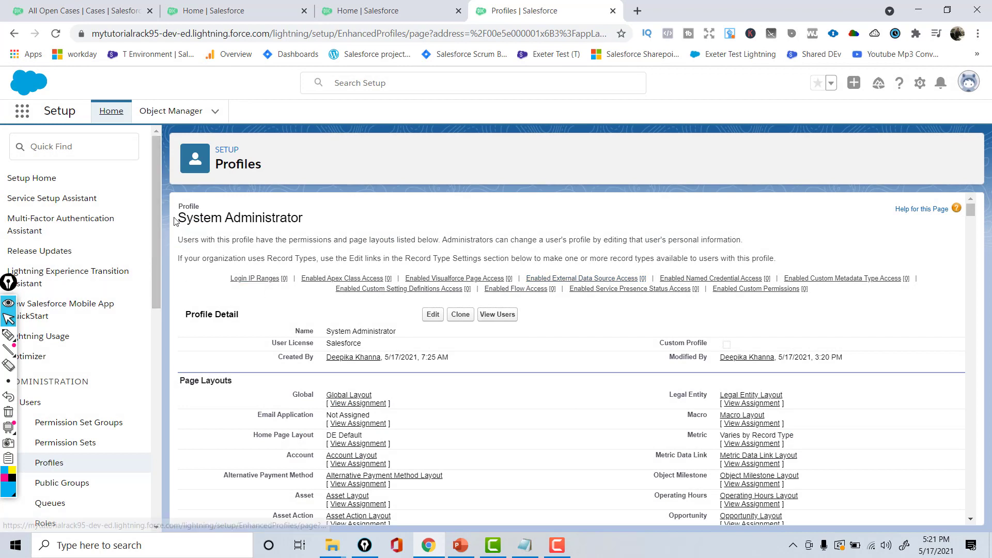
# Step: Reopen the System Administrator profile for editing at its Custom App Settings
pyautogui.moveTo(307, 219); pyautogui.dragTo(196, 212)
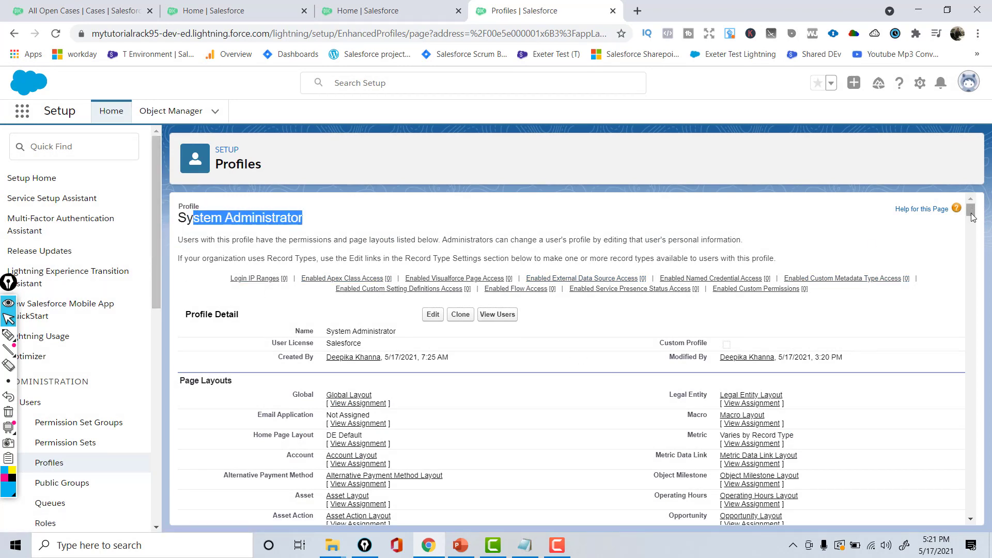
pyautogui.moveTo(972, 214); pyautogui.dragTo(973, 223)
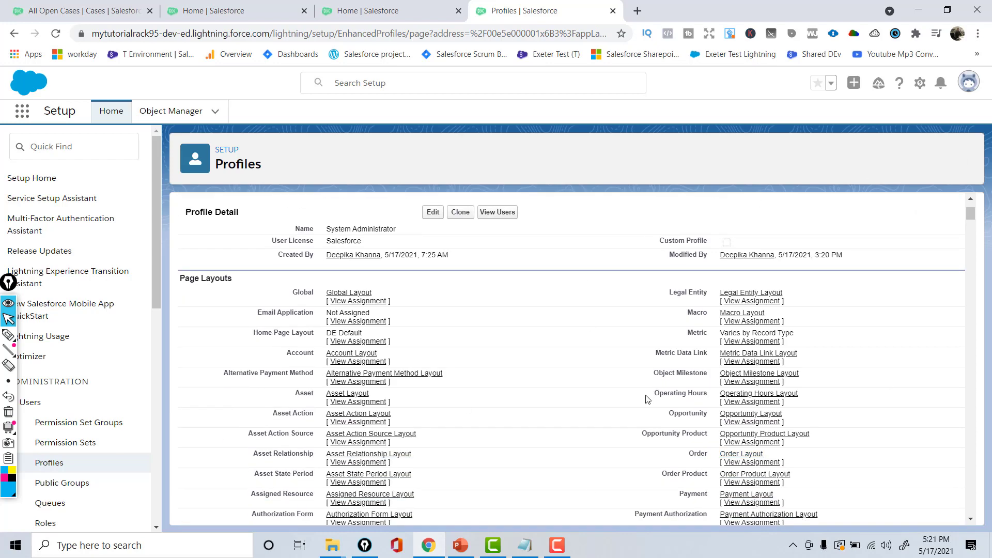
pyautogui.click(427, 213)
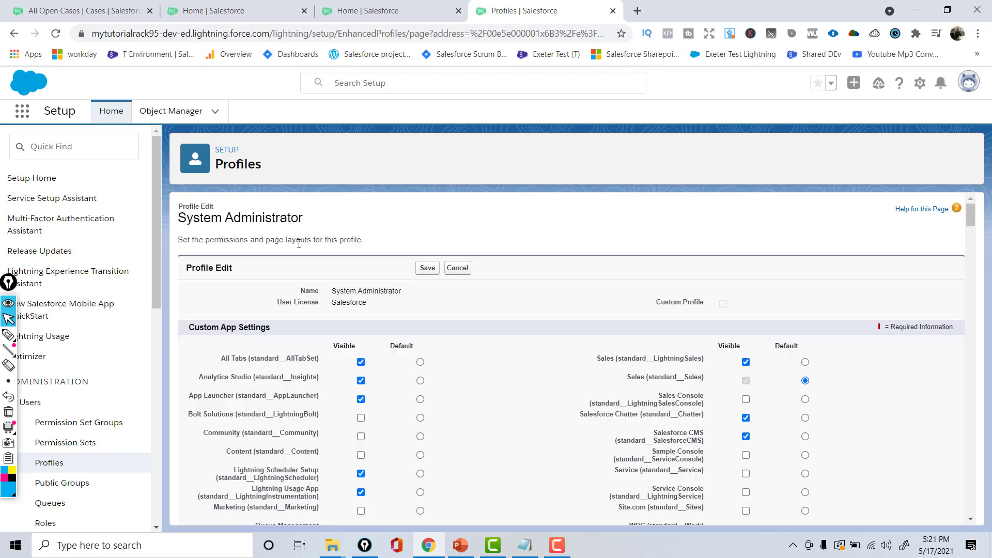
pyautogui.tripleClick(220, 218)
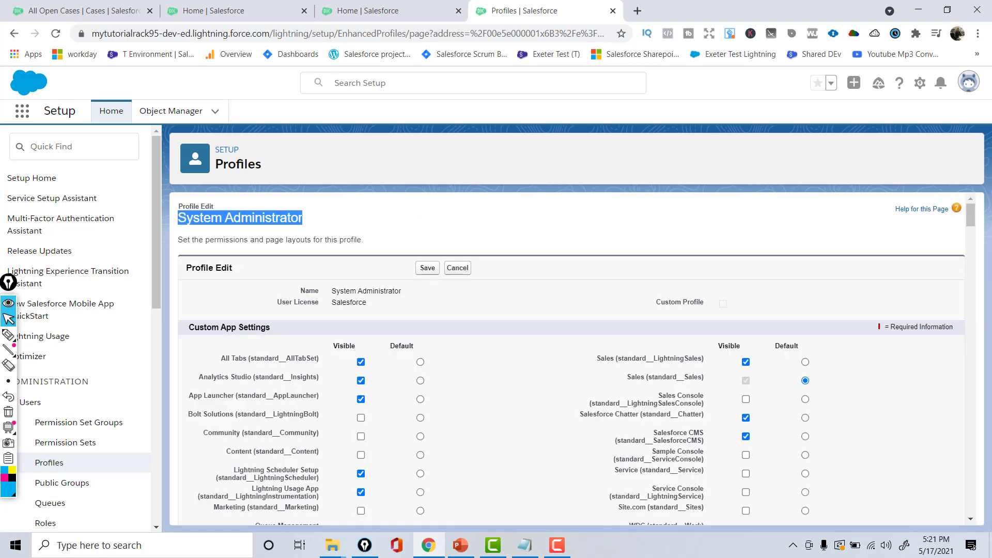
pyautogui.scroll(-2, 968, 218)
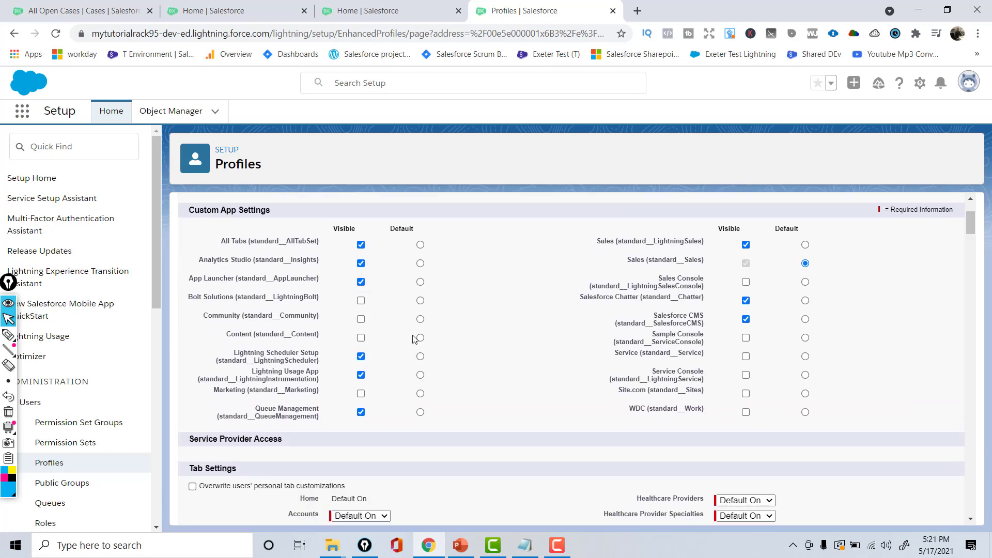
# Step: Make Bolt Solutions, Community, Content, Marketing, Sample Console, Service, Service Console, Site.com and WDC visible to the System Administrator profile and save
pyautogui.click(361, 301)
pyautogui.click(361, 319)
pyautogui.click(360, 337)
pyautogui.click(361, 393)
pyautogui.click(746, 338)
pyautogui.click(746, 356)
pyautogui.click(746, 376)
pyautogui.click(746, 394)
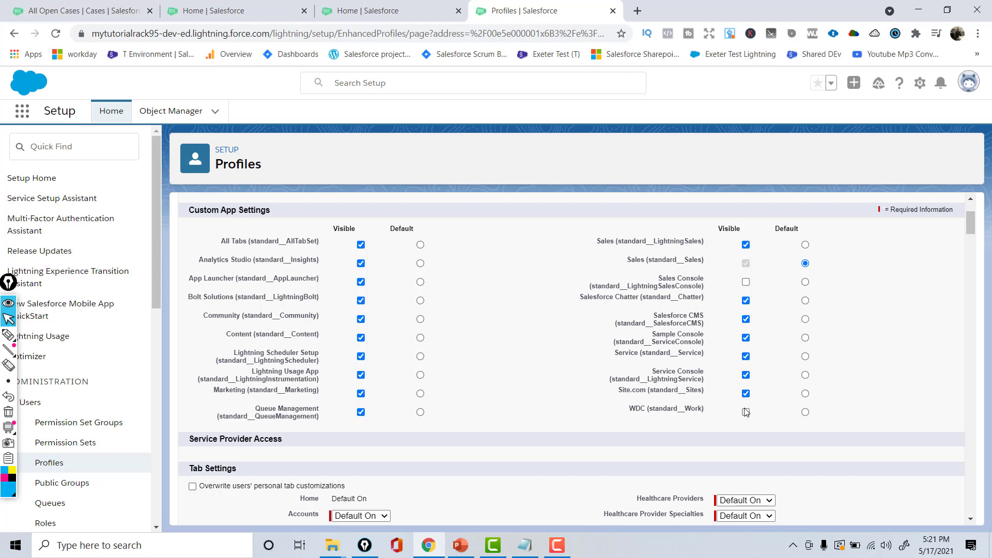
pyautogui.click(746, 413)
pyautogui.scroll(3, 971, 220)
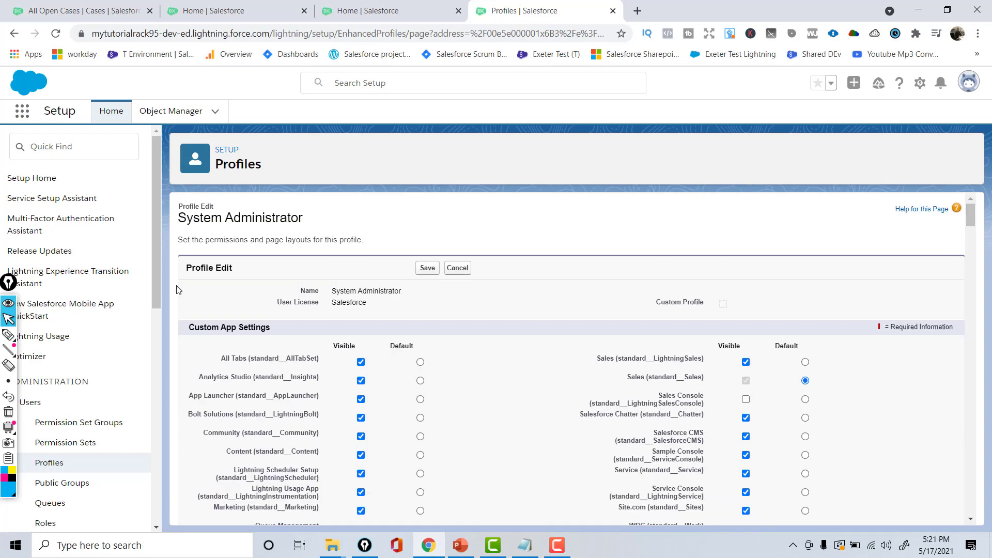
pyautogui.click(432, 268)
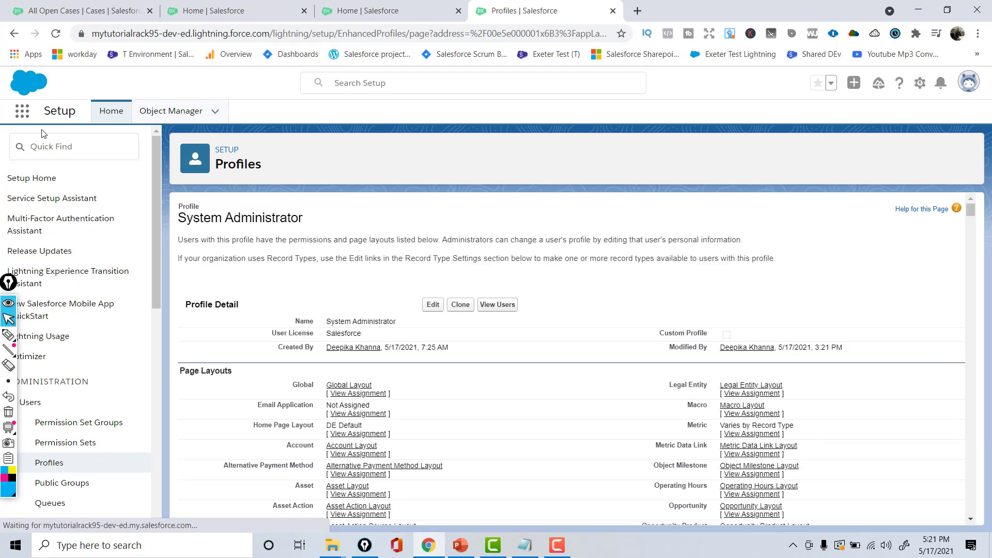
# Step: Review the complete app list in the App Launcher again and close it
pyautogui.click(22, 110)
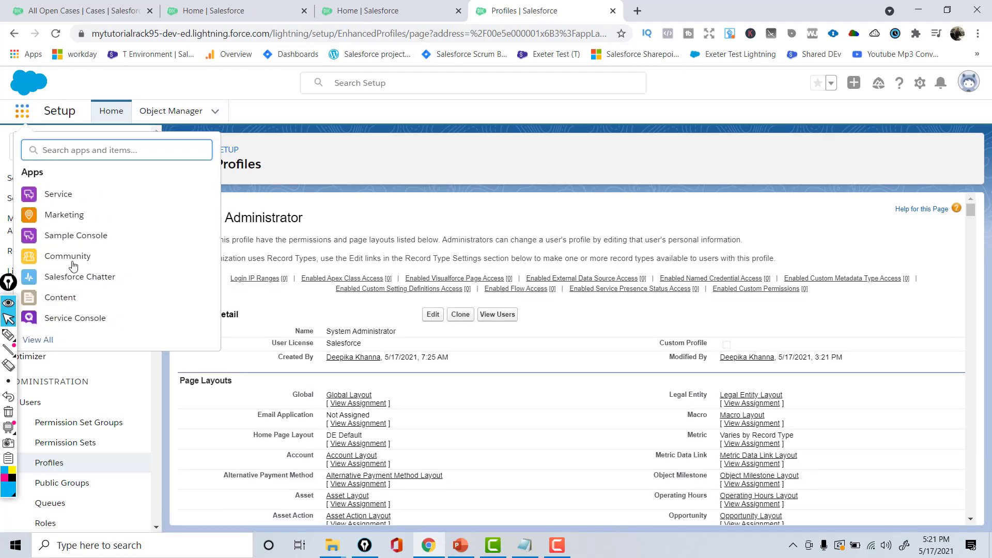
pyautogui.click(38, 340)
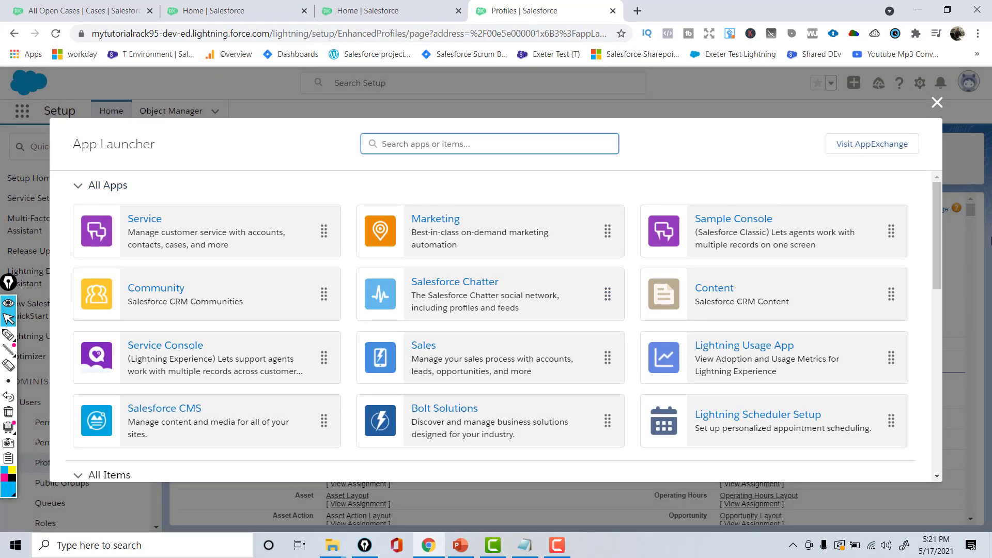
pyautogui.moveTo(932, 251); pyautogui.dragTo(930, 389)
pyautogui.click(938, 103)
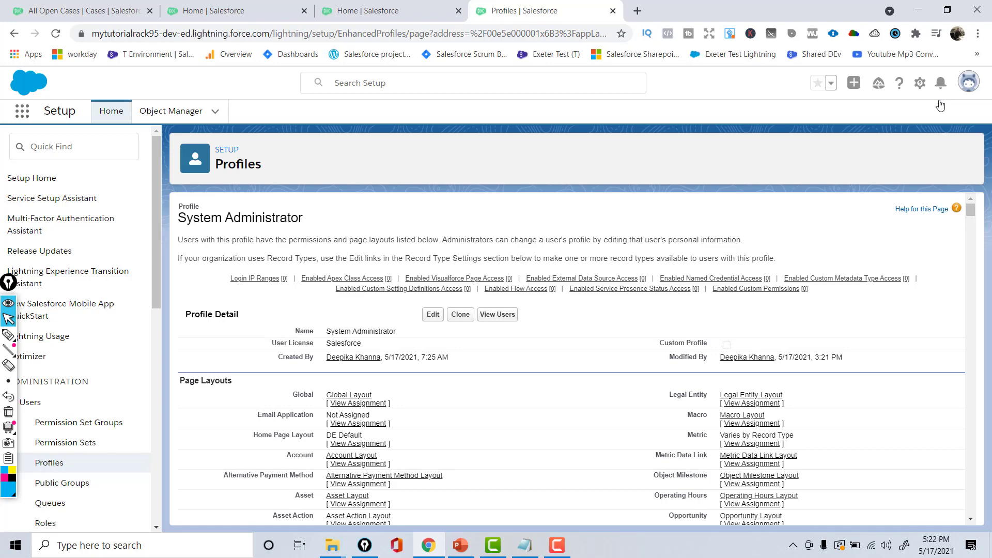
# Step: Switch to PowerPoint to view the diagram linking objects, tabs, application and profiles, and return to Salesforce in Chrome
pyautogui.click(460, 545)
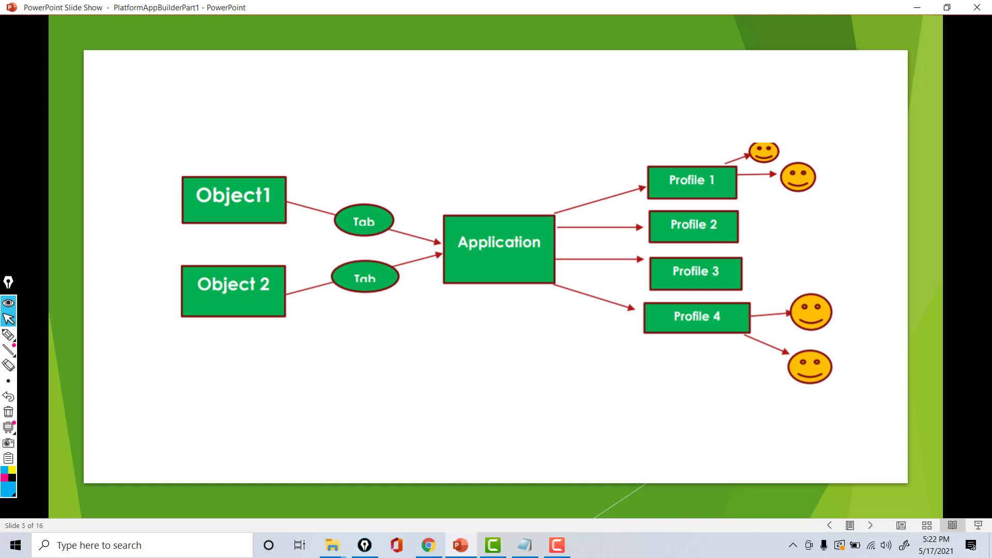
pyautogui.click(429, 546)
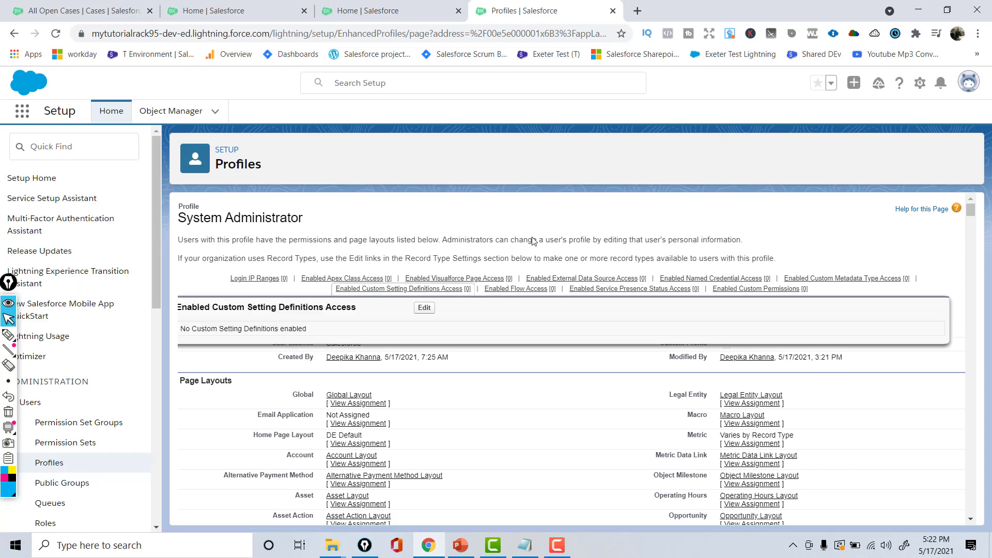
# Step: Search the App Launcher for "sale" and open the Sales app
pyautogui.click(24, 109)
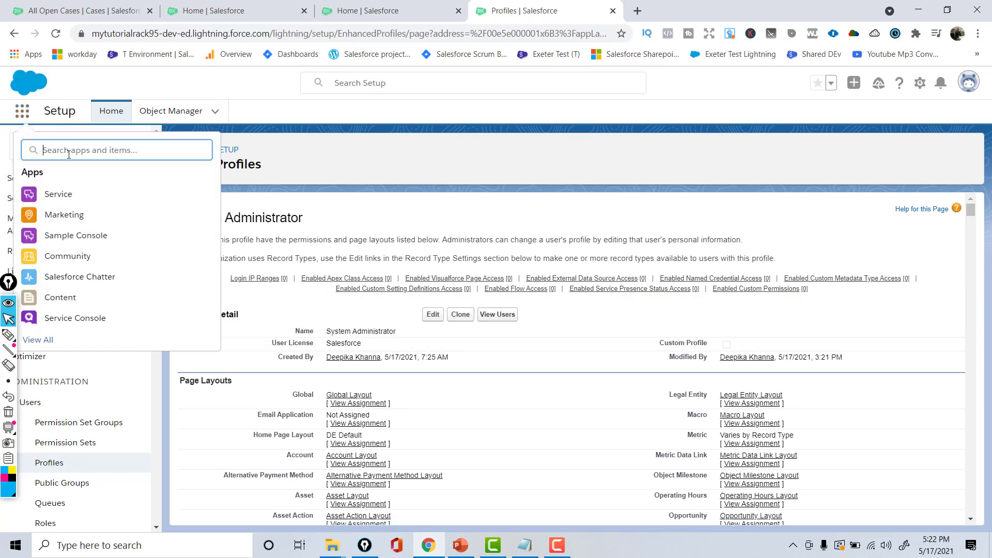
pyautogui.write('sale')
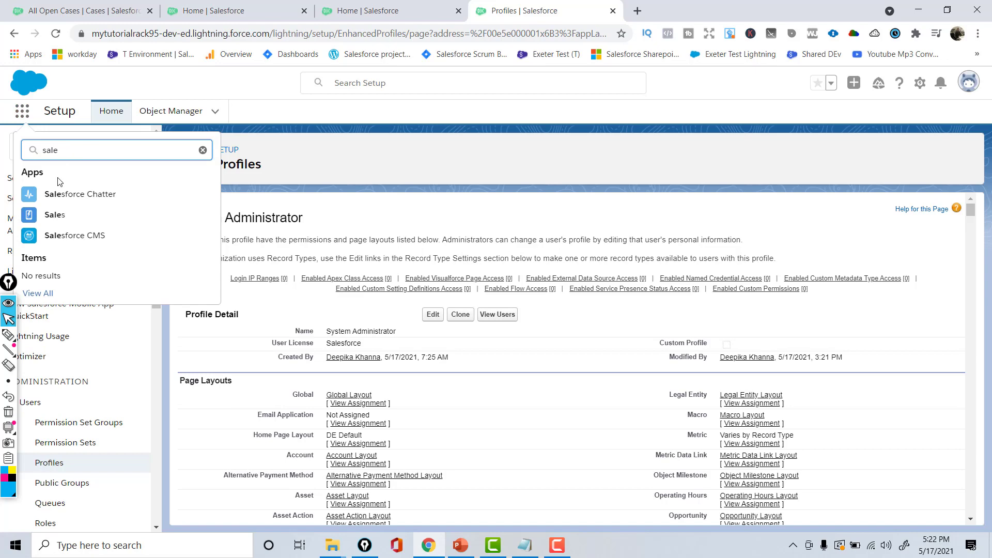
pyautogui.click(55, 214)
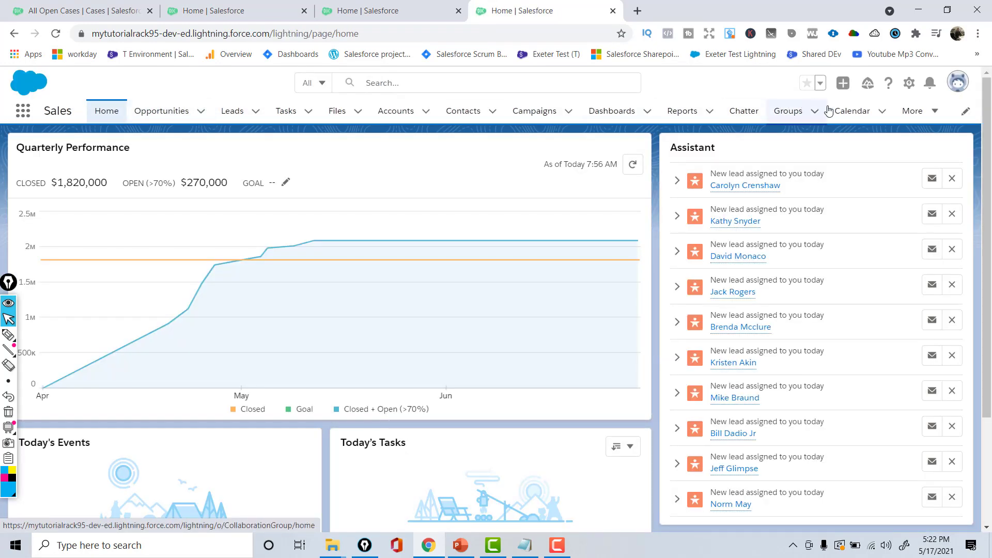
# Step: Show the Sales app's leads using the All Open Leads list view
pyautogui.click(231, 119)
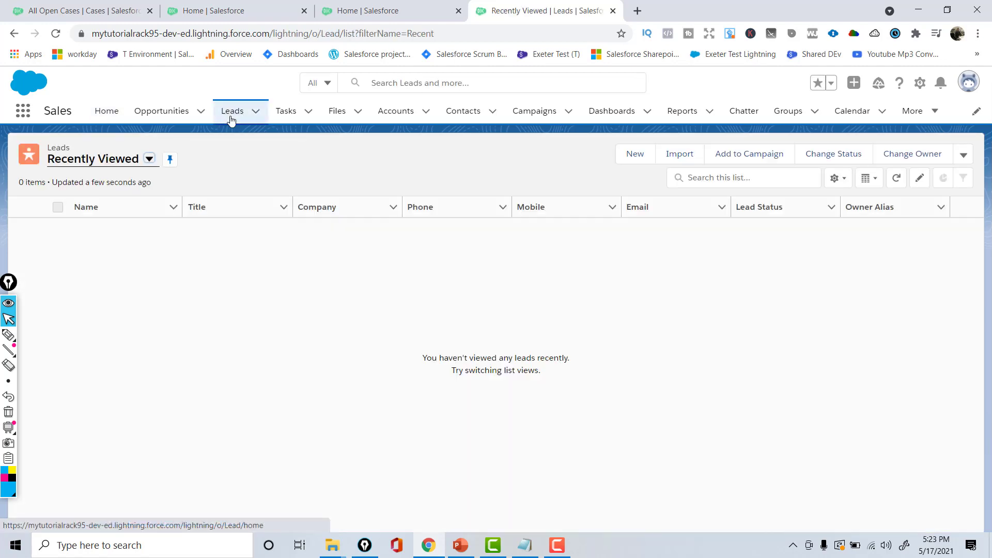
pyautogui.click(126, 161)
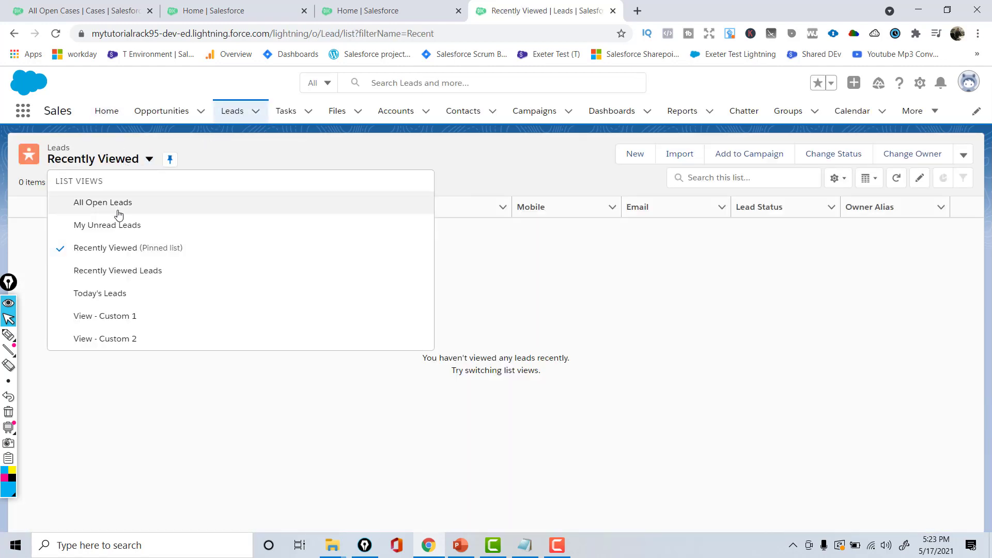
pyautogui.click(118, 213)
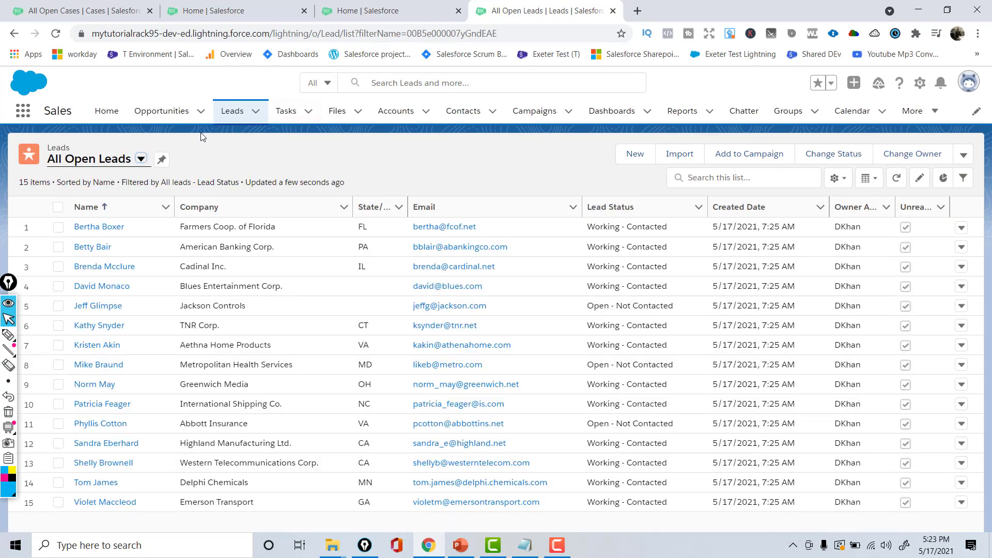